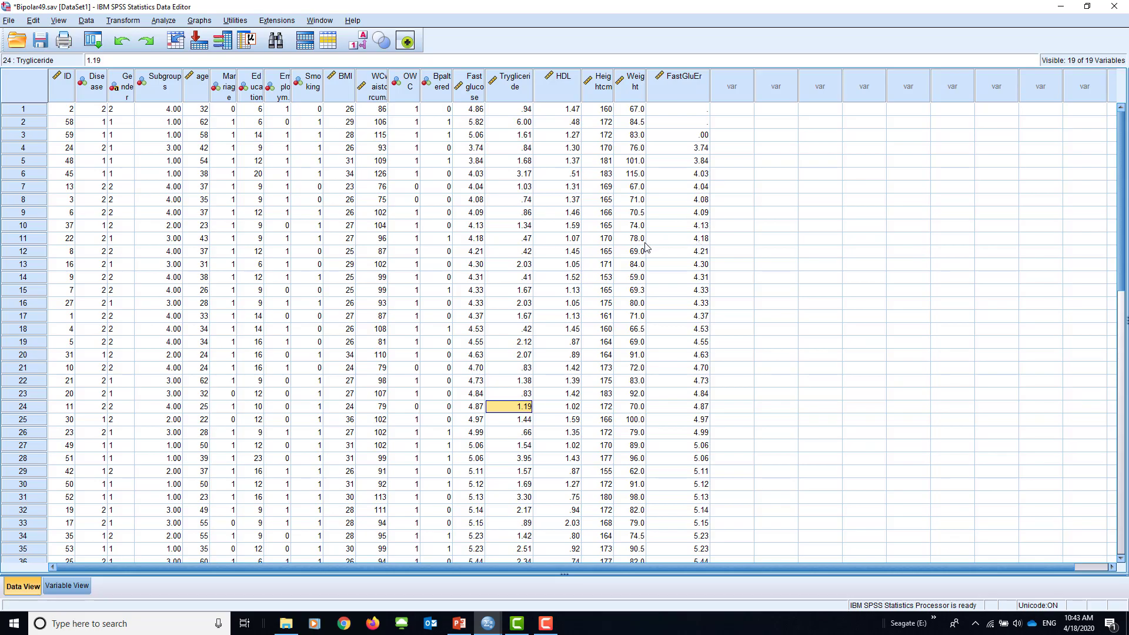
# Set up a Frequencies analysis with FastGluEr as the only variable, removing it from the variable list and adding it back
pyautogui.click(162, 22)
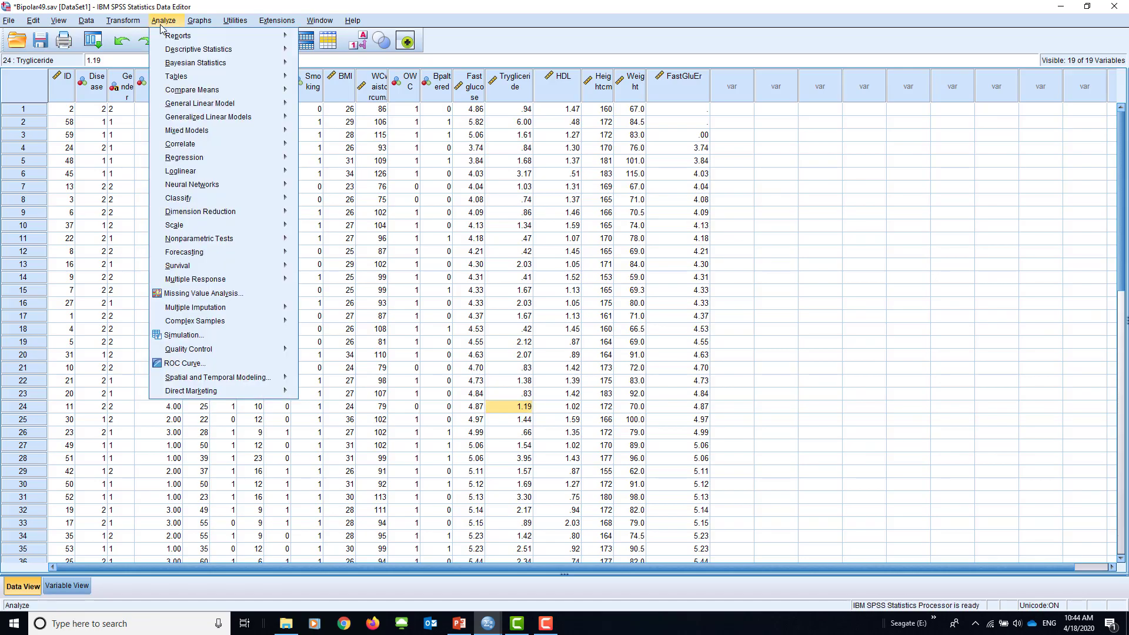
pyautogui.moveTo(195, 53)
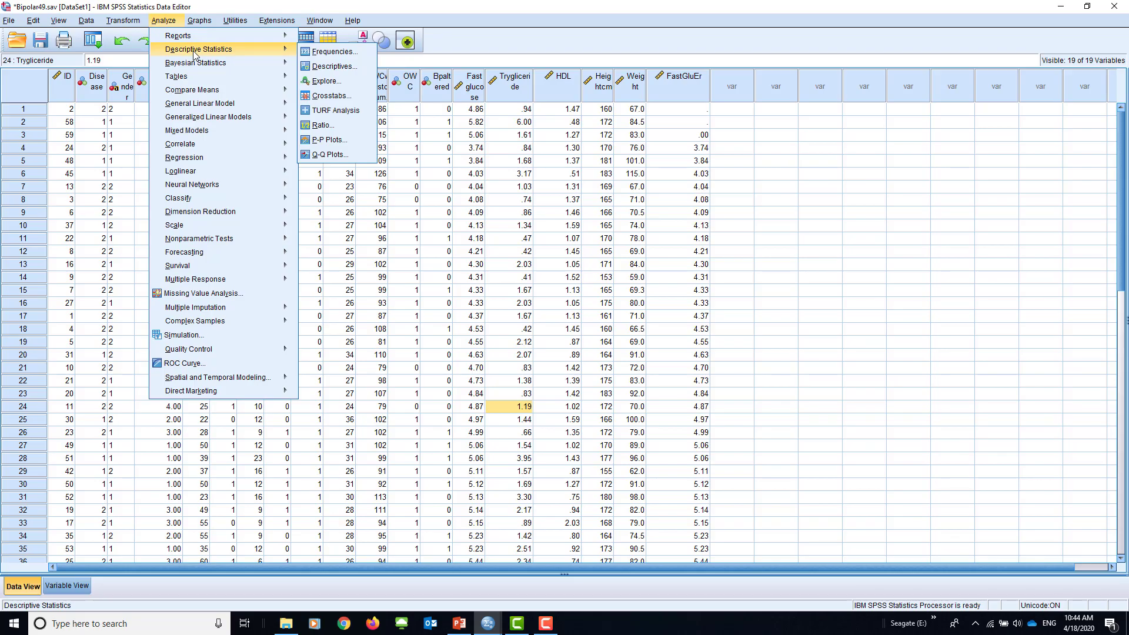
pyautogui.click(330, 53)
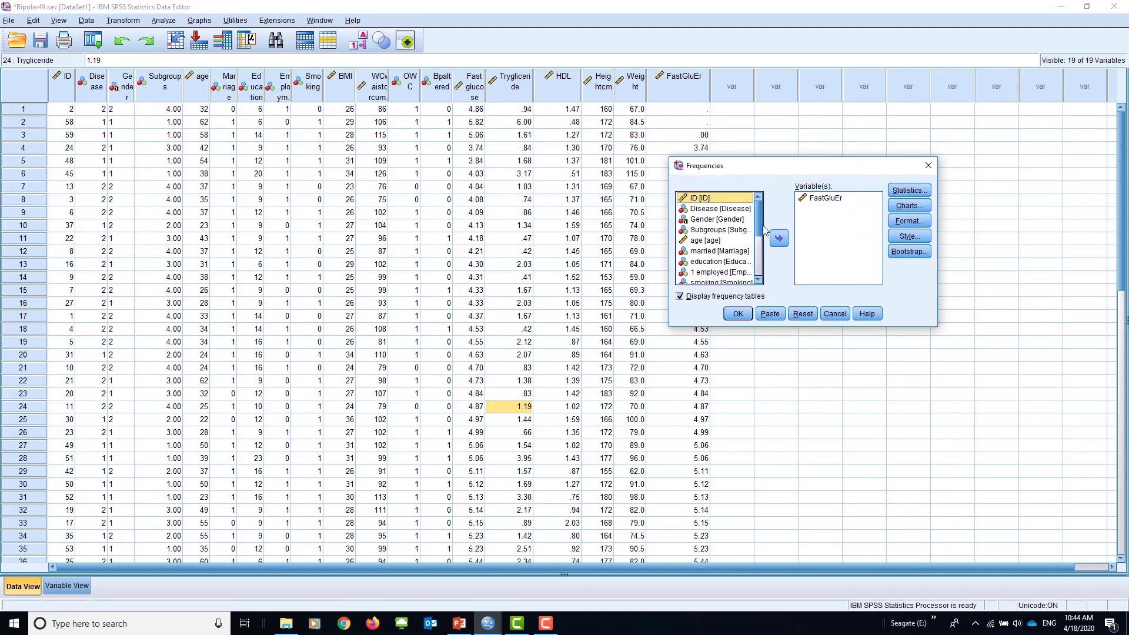
pyautogui.moveTo(759, 234); pyautogui.dragTo(758, 278)
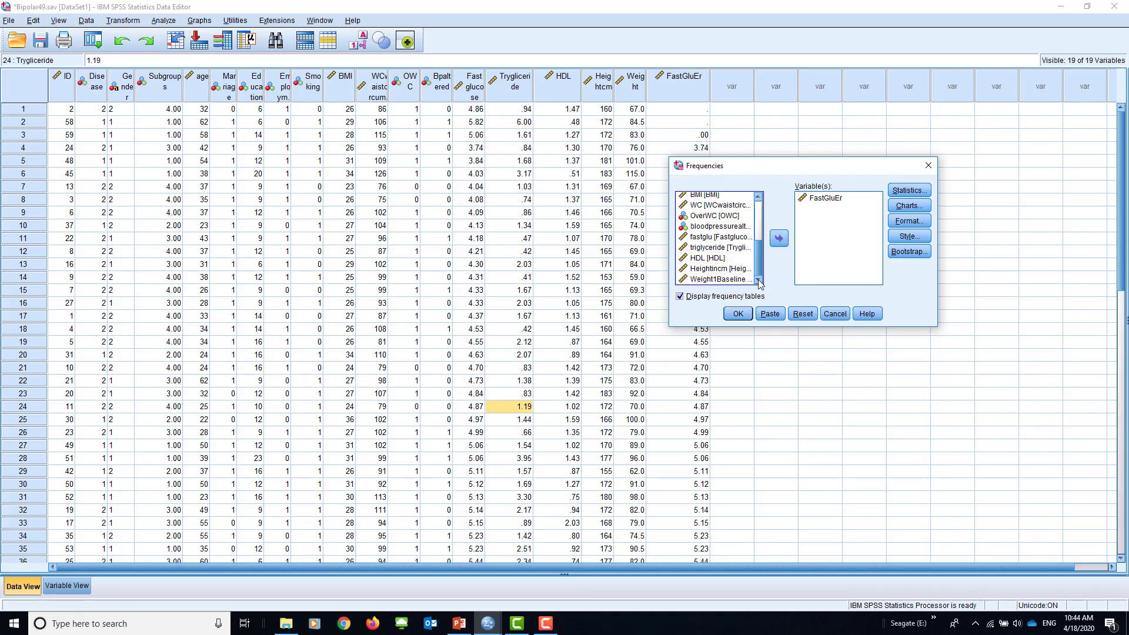
pyautogui.click(826, 198)
pyautogui.click(780, 238)
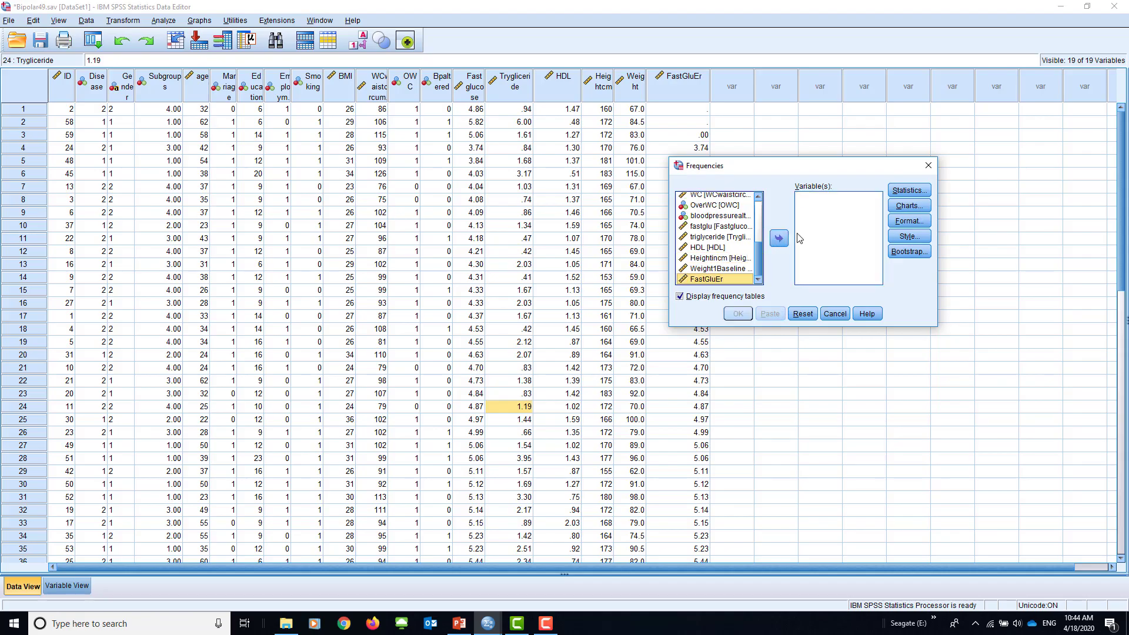
pyautogui.click(781, 240)
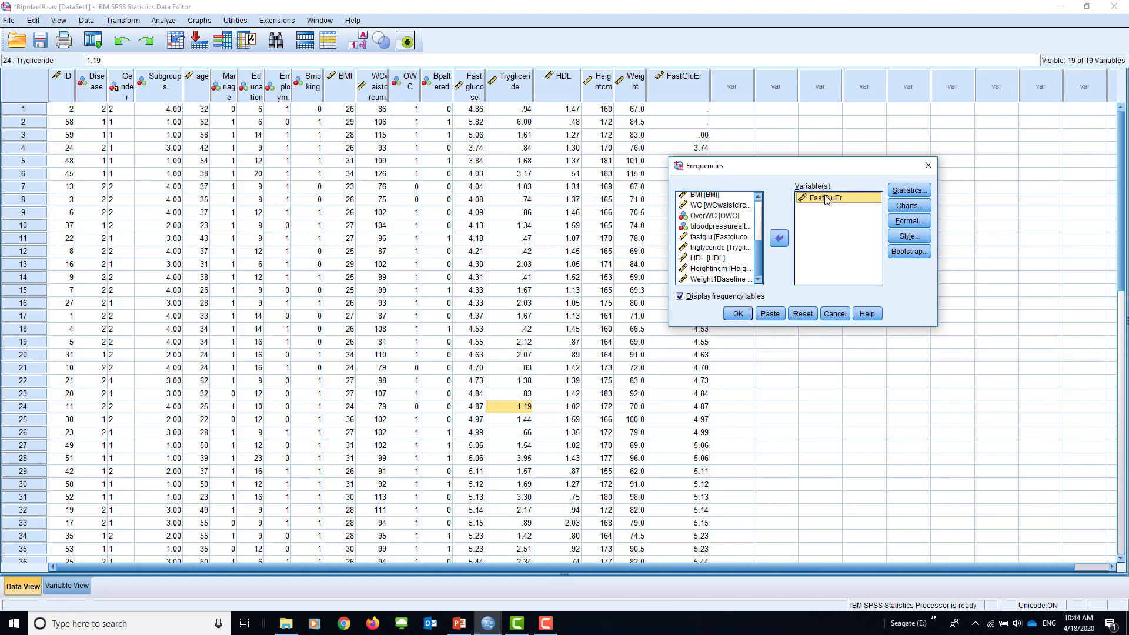
# Include the minimum and maximum as the dispersion statistics and run the Frequencies analysis
pyautogui.click(912, 191)
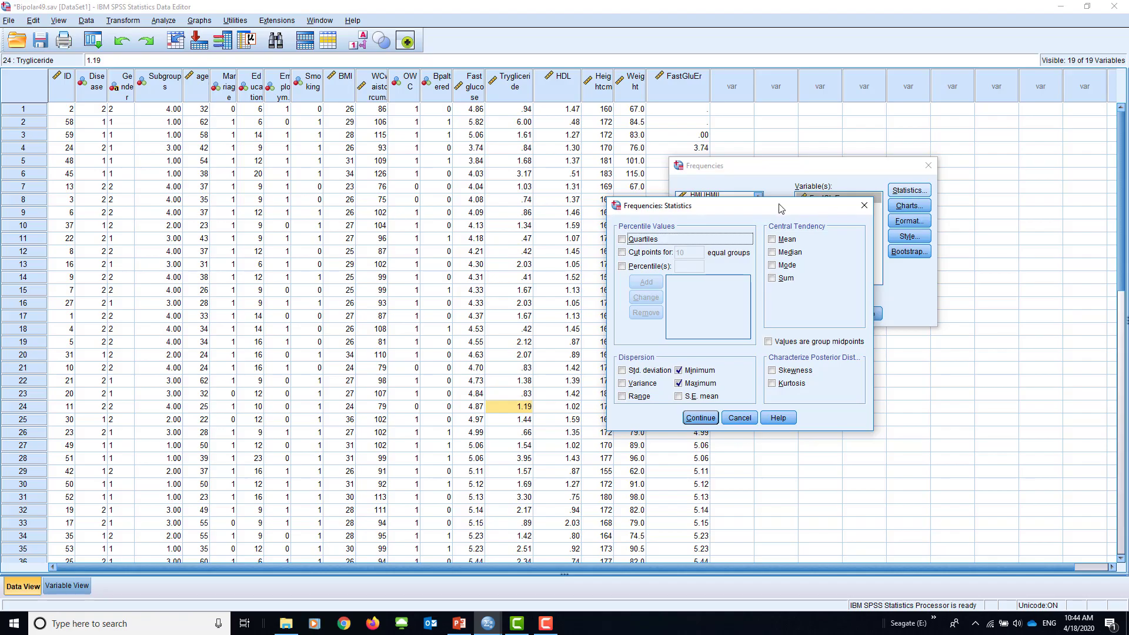
pyautogui.click(693, 370)
pyautogui.click(677, 371)
pyautogui.click(678, 383)
pyautogui.click(678, 384)
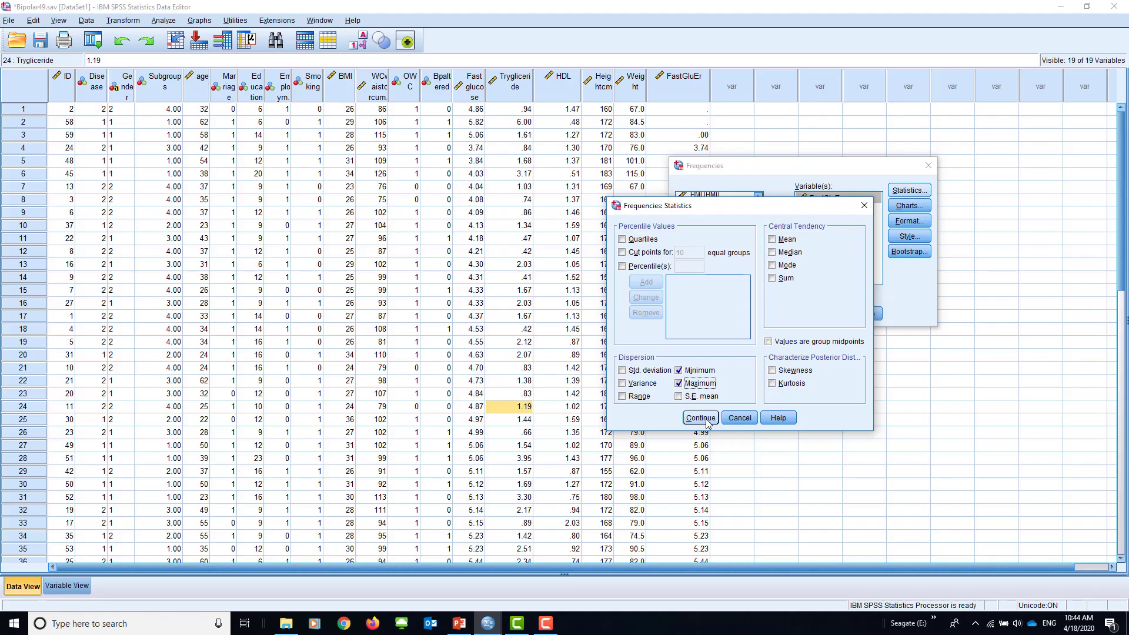
pyautogui.click(700, 418)
pyautogui.click(739, 314)
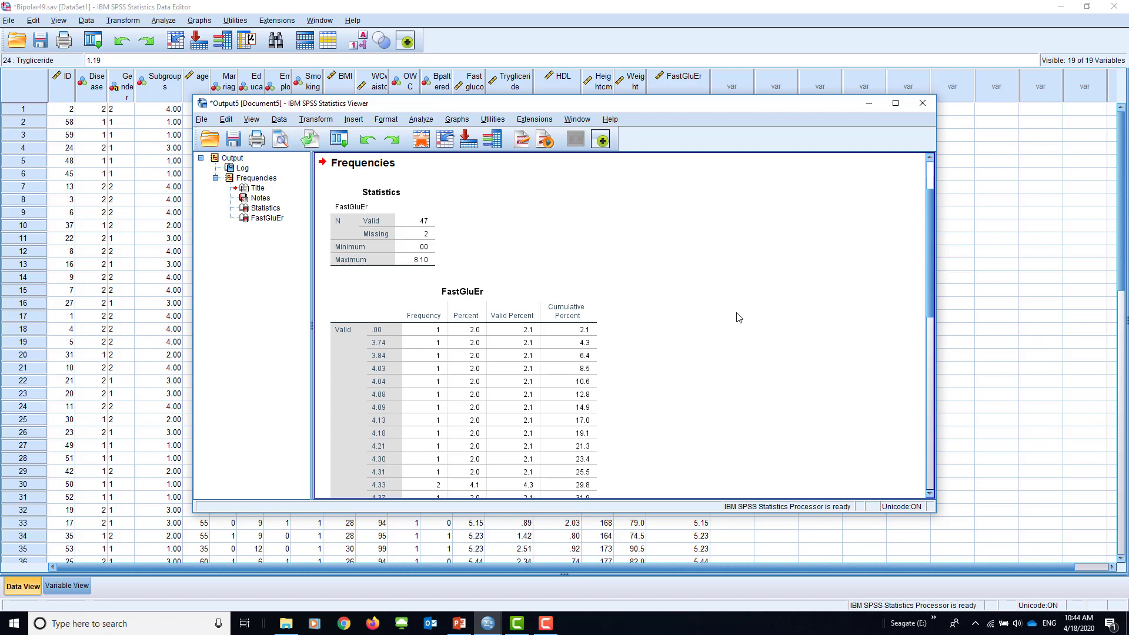
# Examine the FastGluEr statistics and frequency table down to the missing and total rows, and close the output without saving it
pyautogui.click(397, 218)
pyautogui.scroll(-2, 756, 318)
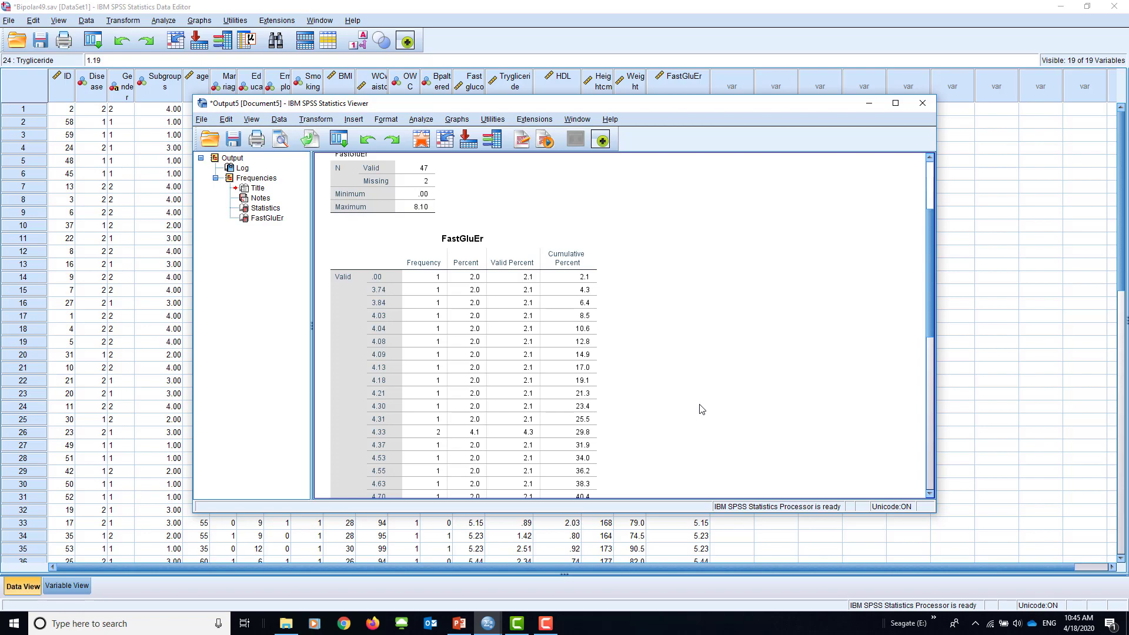
pyautogui.scroll(-1, 658, 405)
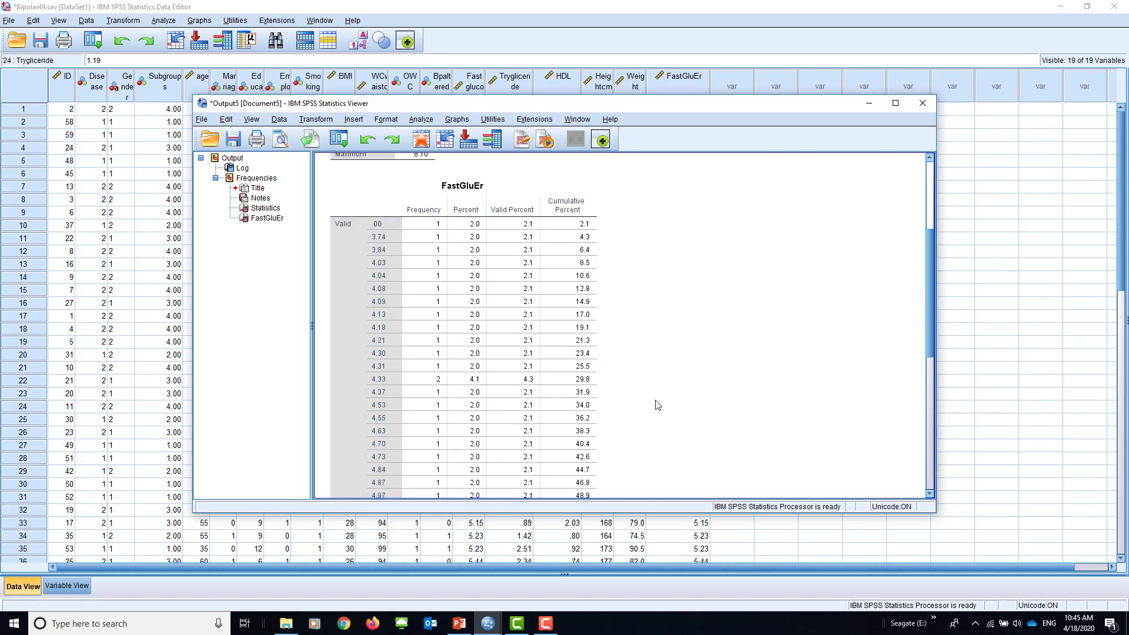
pyautogui.scroll(-1, 656, 407)
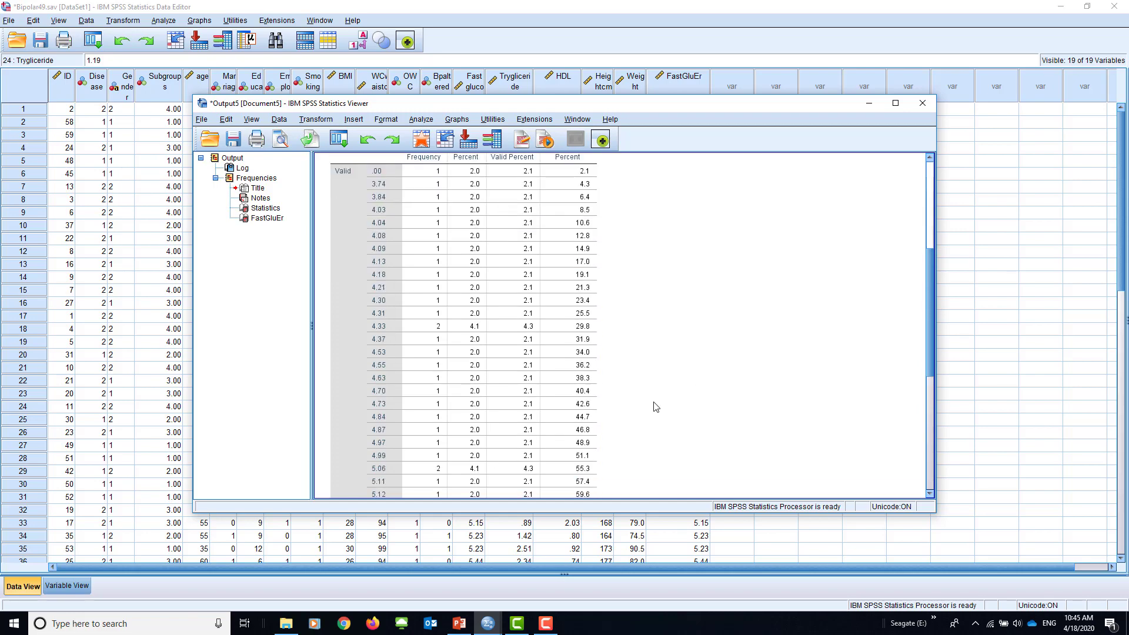
pyautogui.scroll(-2, 657, 407)
pyautogui.scroll(-4, 656, 406)
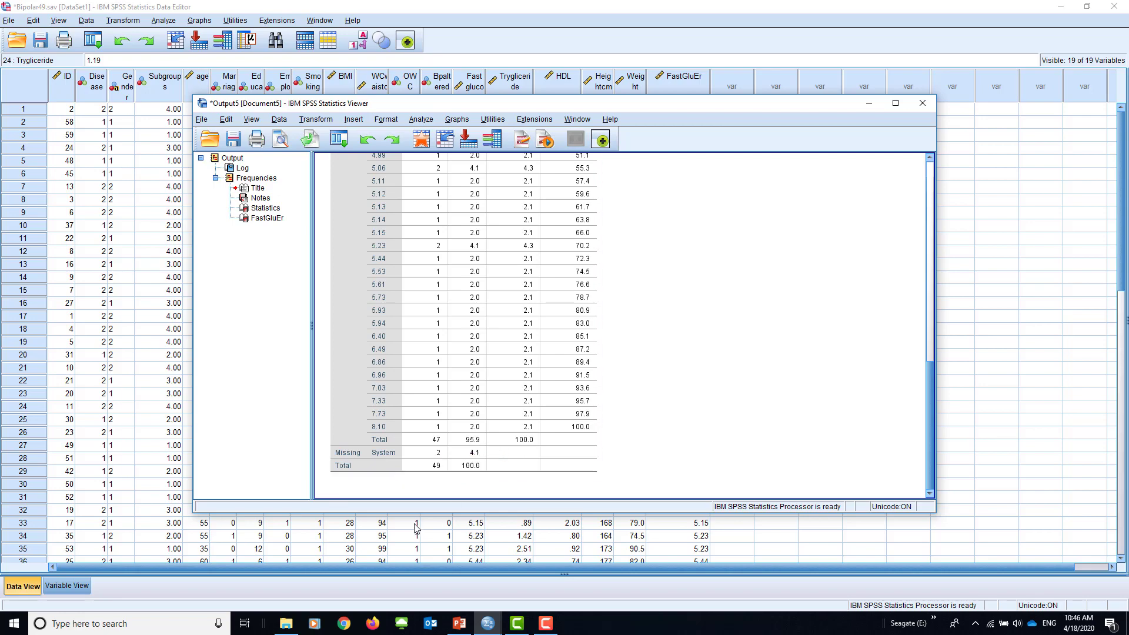
pyautogui.click(672, 435)
pyautogui.click(923, 104)
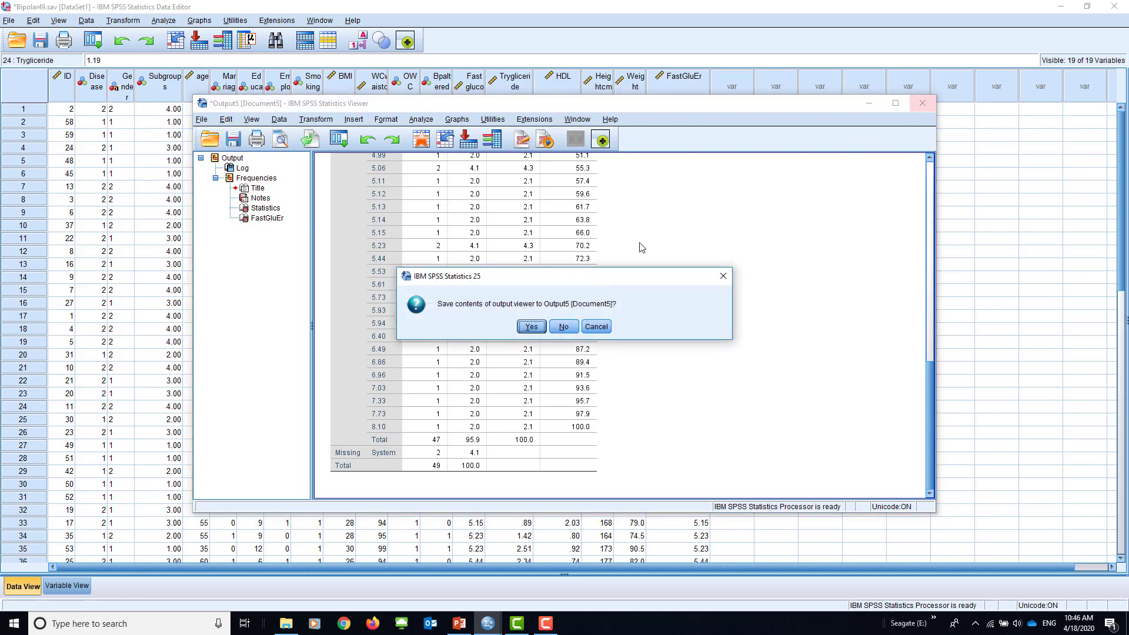
pyautogui.click(561, 329)
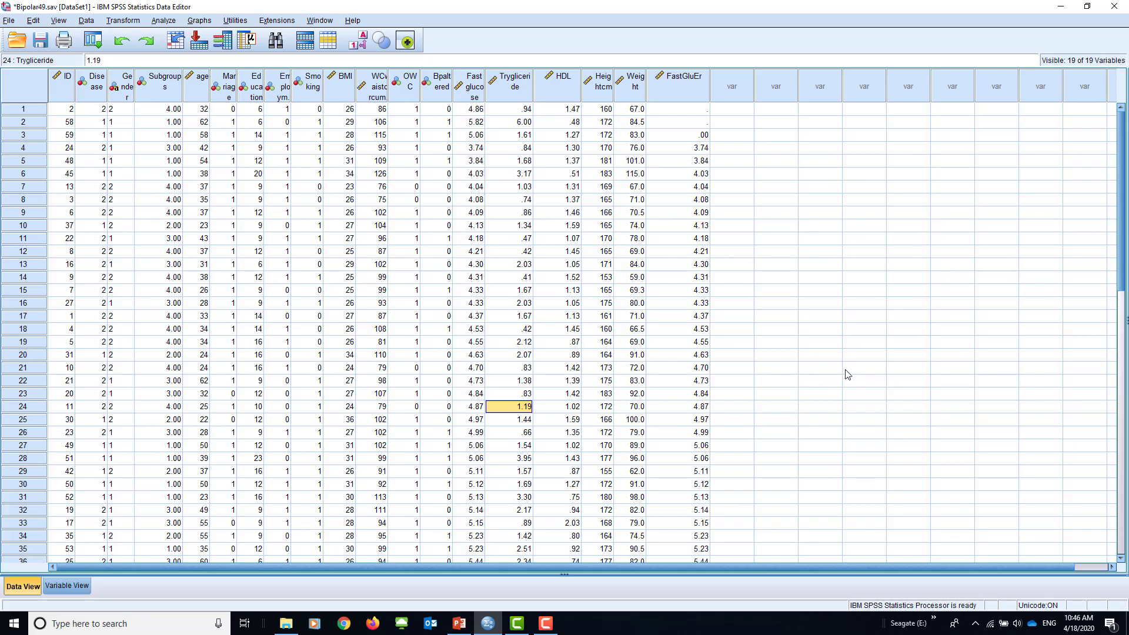
# Set up a Descriptives analysis with FastGluEr as the only variable, removing it from the variable list and adding it back
pyautogui.click(169, 22)
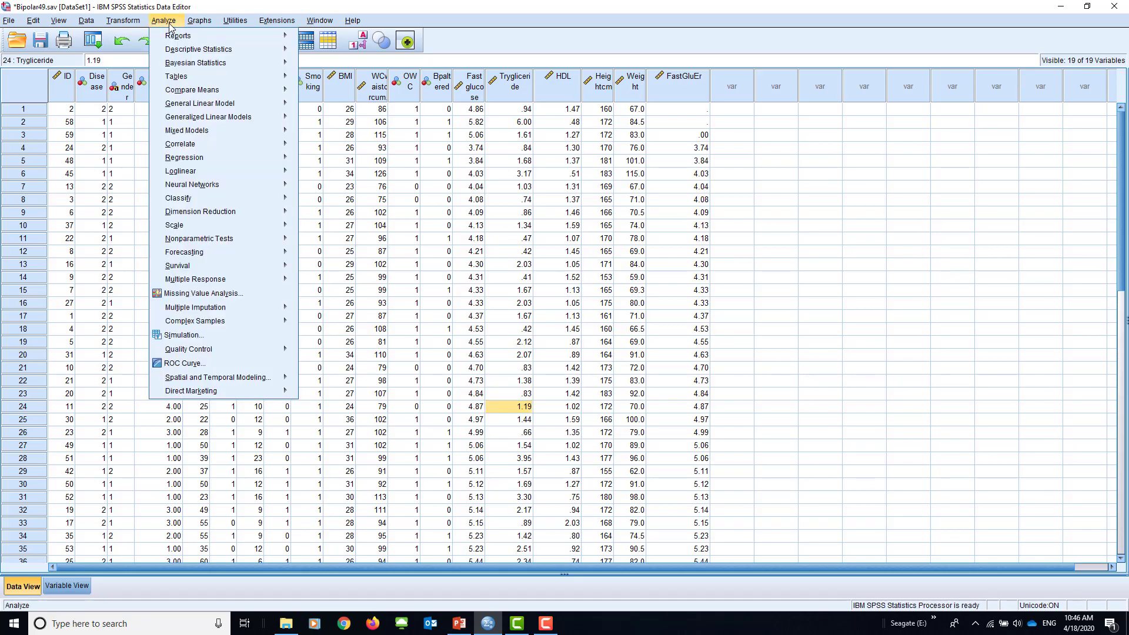
pyautogui.moveTo(170, 53)
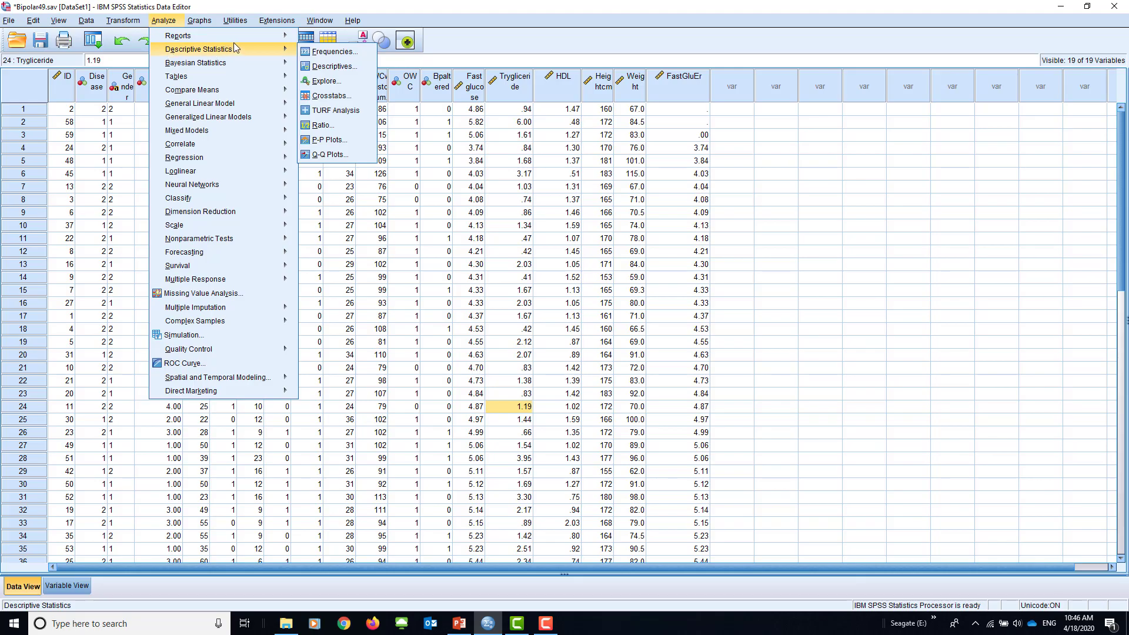
pyautogui.click(333, 66)
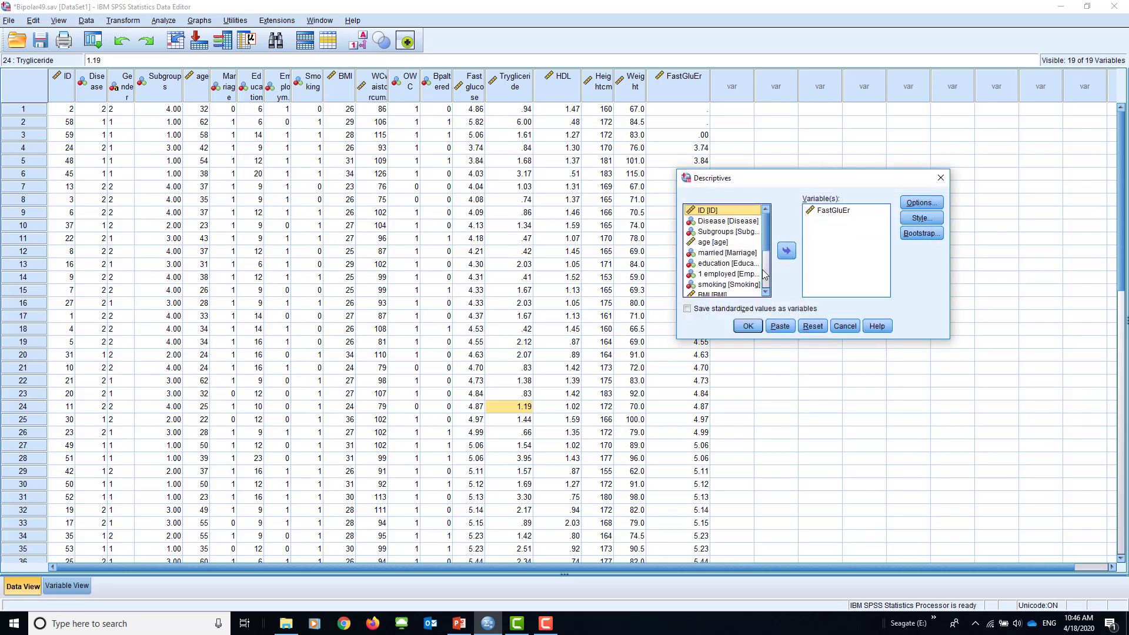
pyautogui.moveTo(766, 275); pyautogui.dragTo(766, 289)
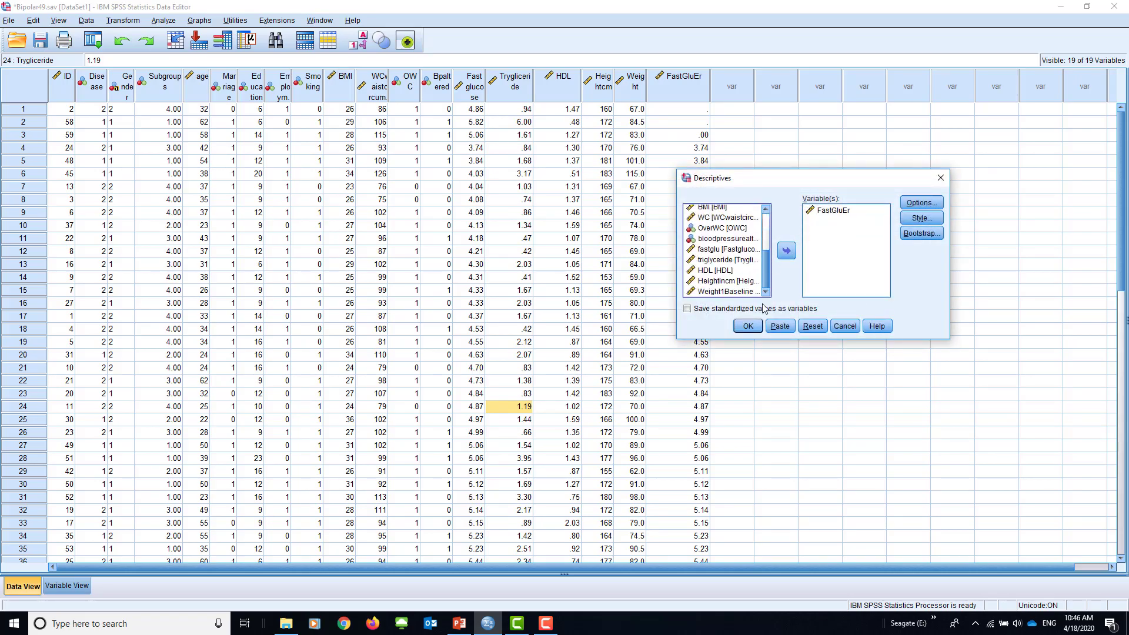
pyautogui.click(814, 211)
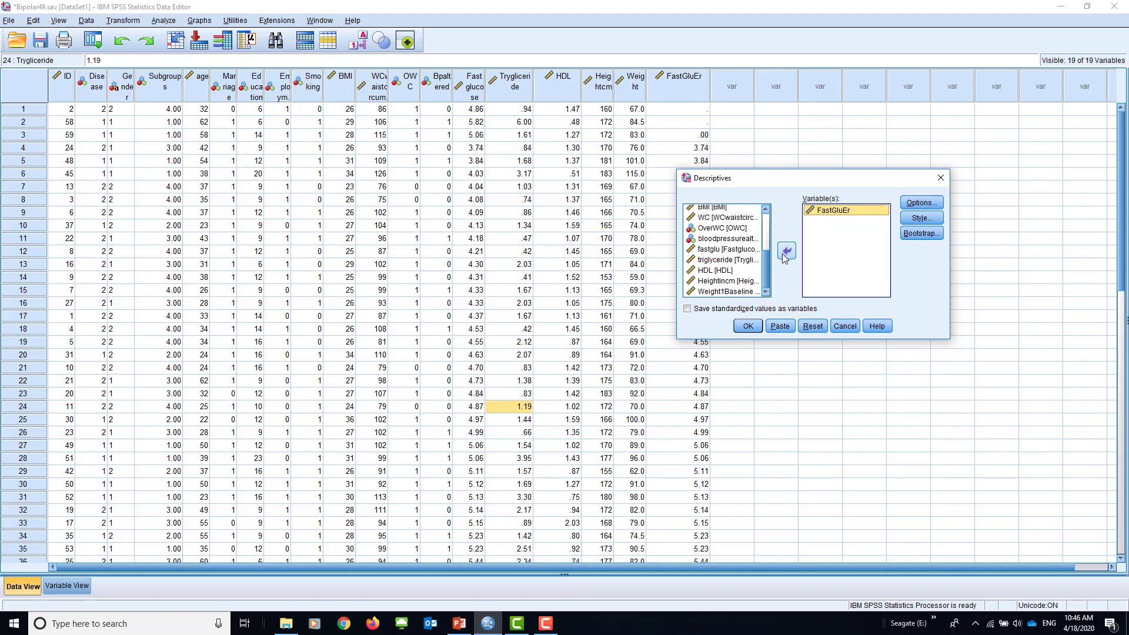
pyautogui.click(783, 254)
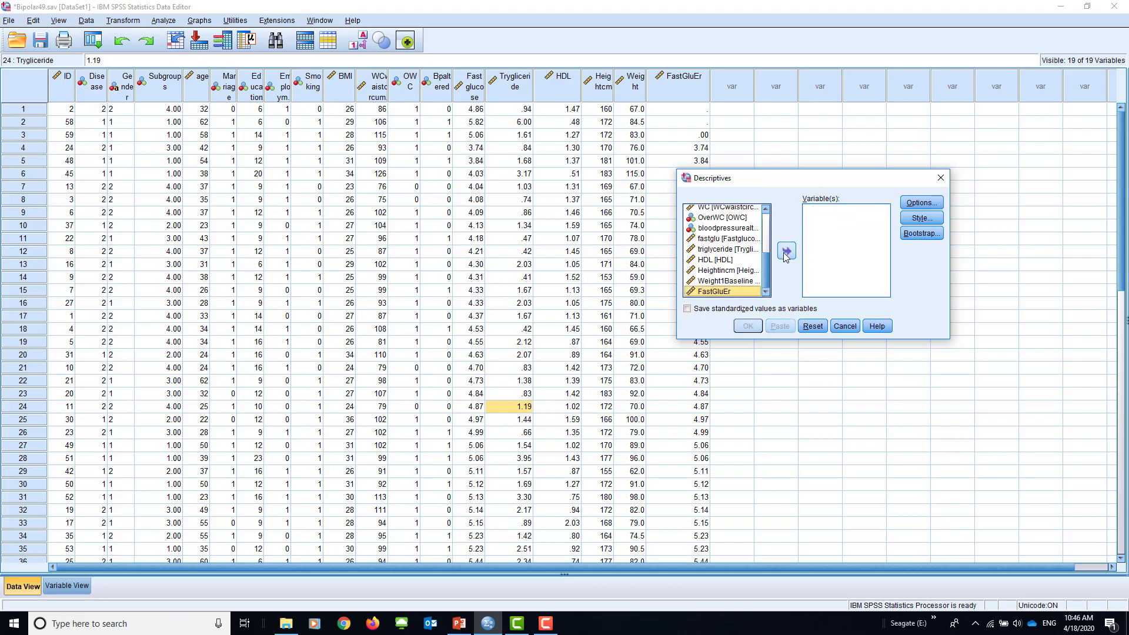
pyautogui.click(785, 254)
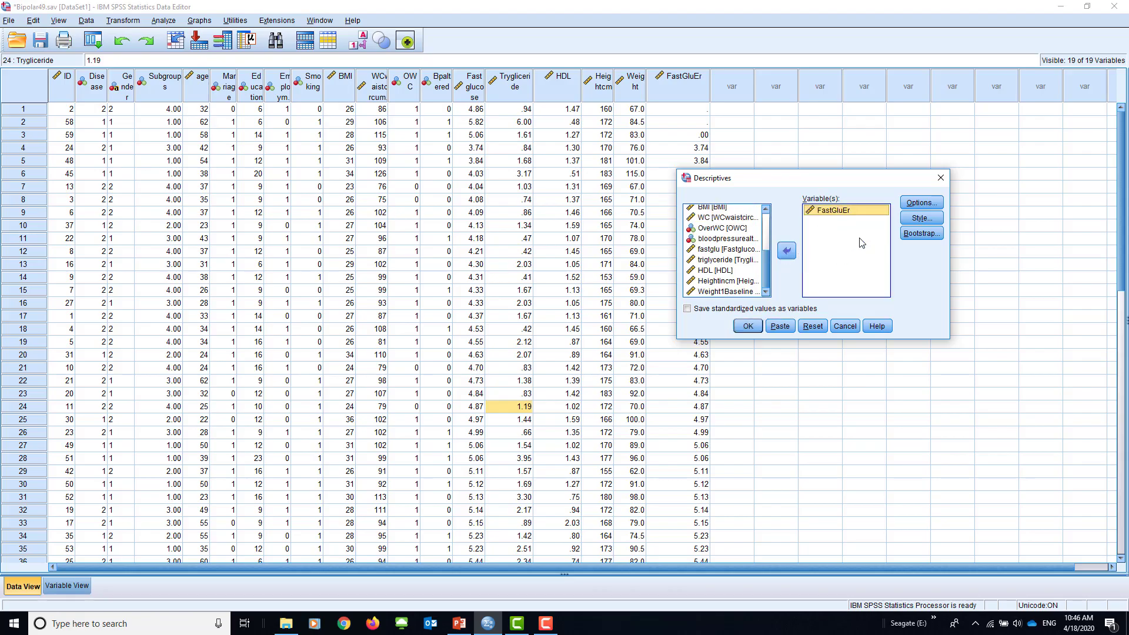
# Run the Descriptives analysis with mean, standard deviation, minimum and maximum as the chosen statistics
pyautogui.click(921, 203)
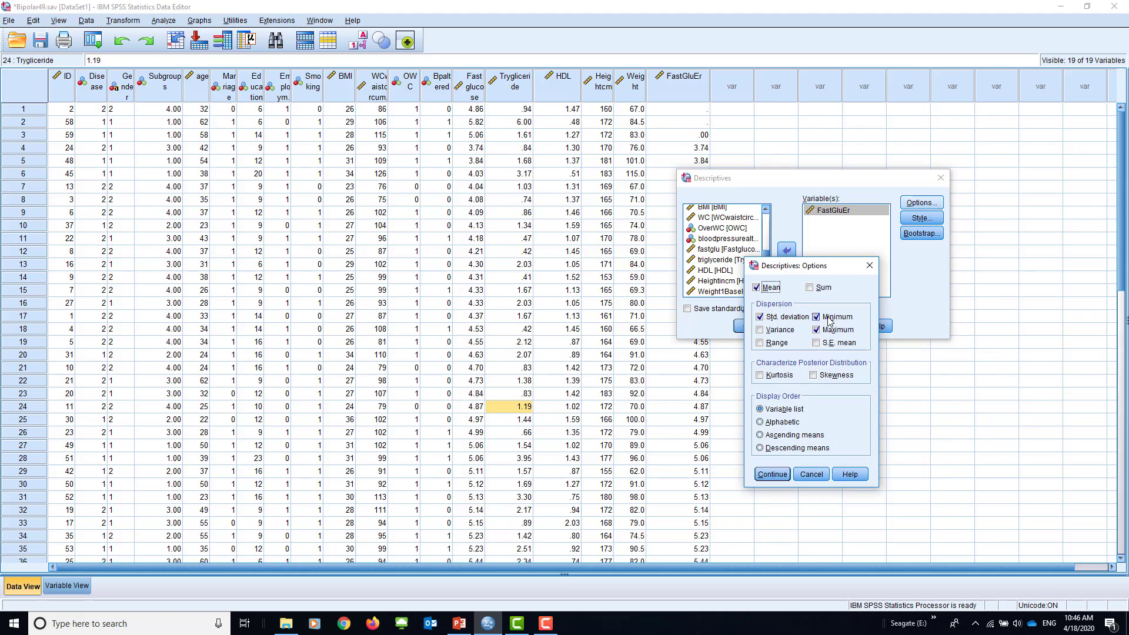
pyautogui.click(772, 476)
pyautogui.click(747, 325)
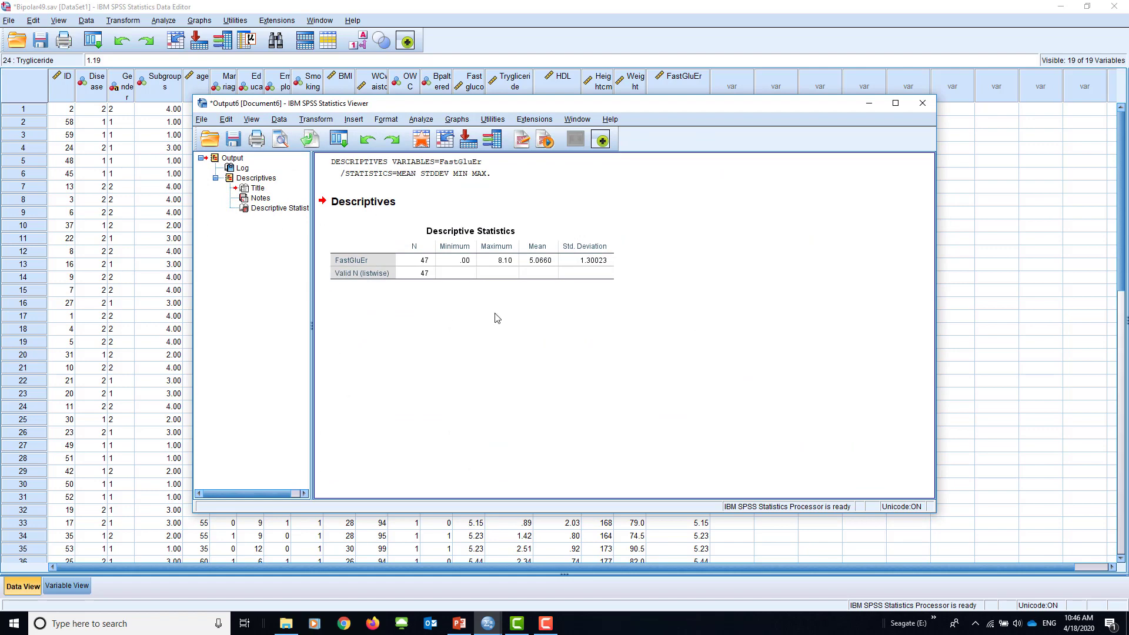
# Check the Descriptive Statistics table for FastGluEr and close the output without saving it
pyautogui.click(370, 270)
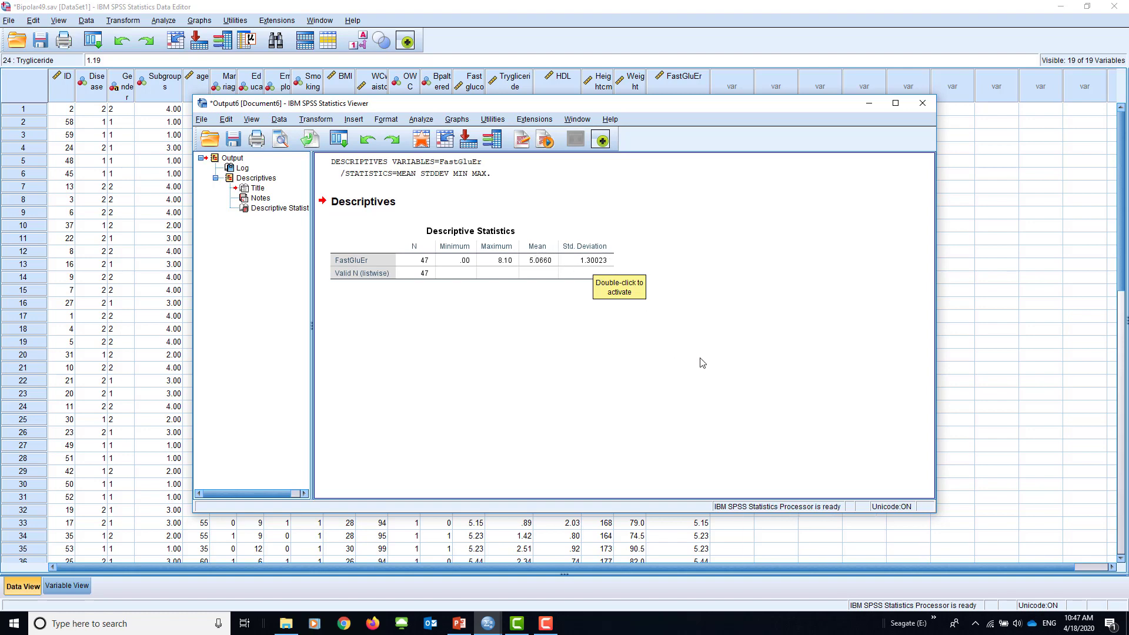
pyautogui.click(922, 105)
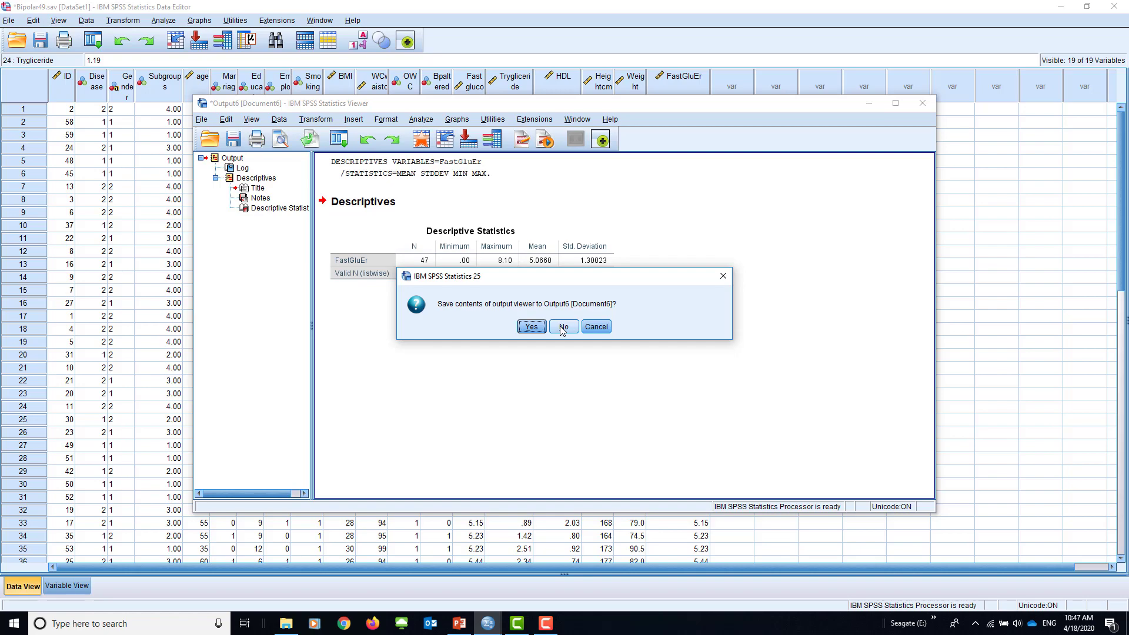
pyautogui.click(562, 328)
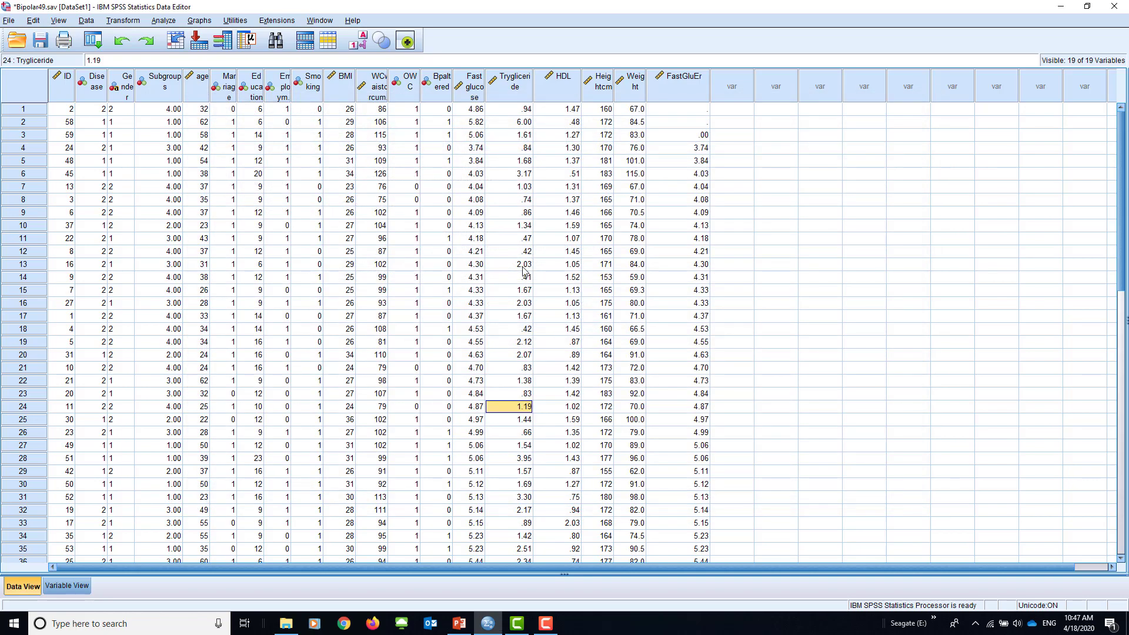
# Sort the cases by FastGluEr in ascending order
pyautogui.click(84, 21)
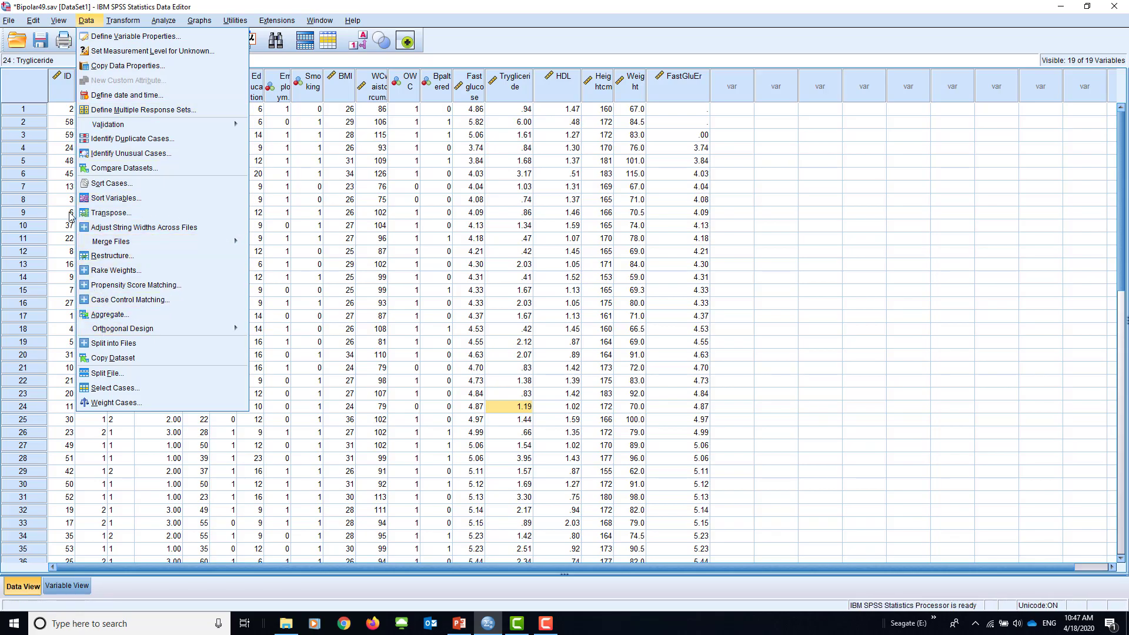
pyautogui.click(94, 184)
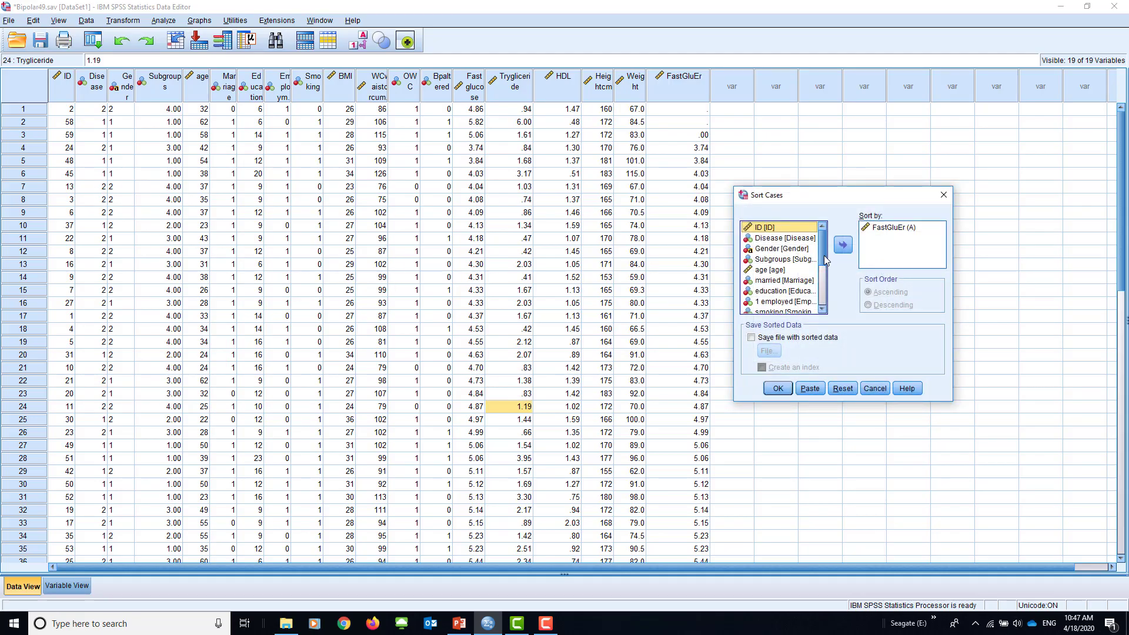
pyautogui.moveTo(824, 253); pyautogui.dragTo(823, 307)
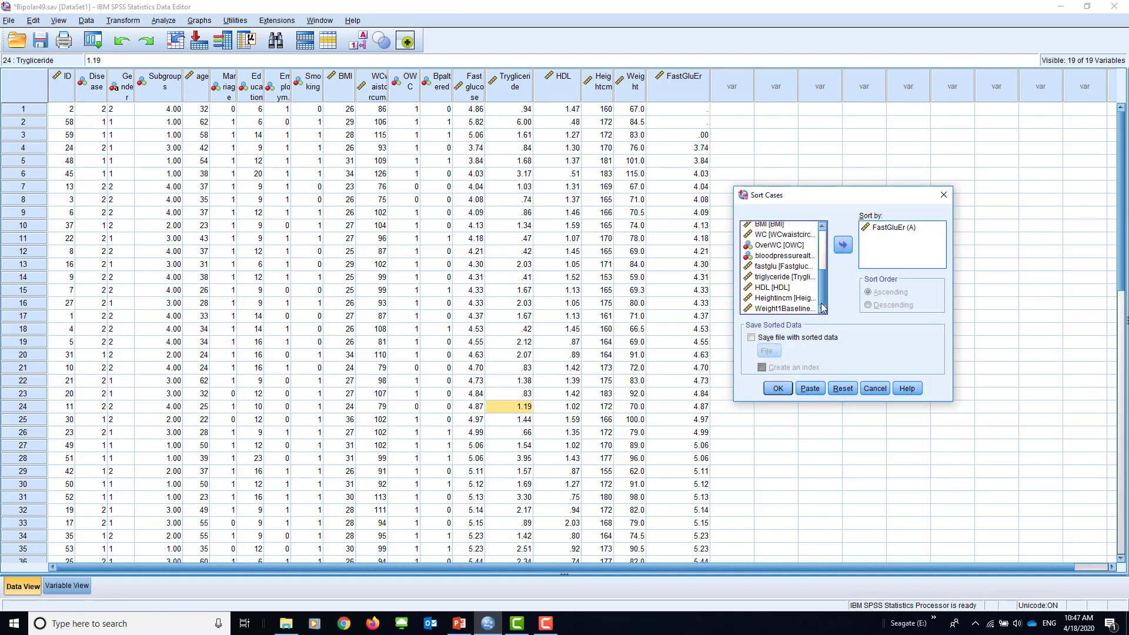
pyautogui.click(892, 228)
pyautogui.click(842, 245)
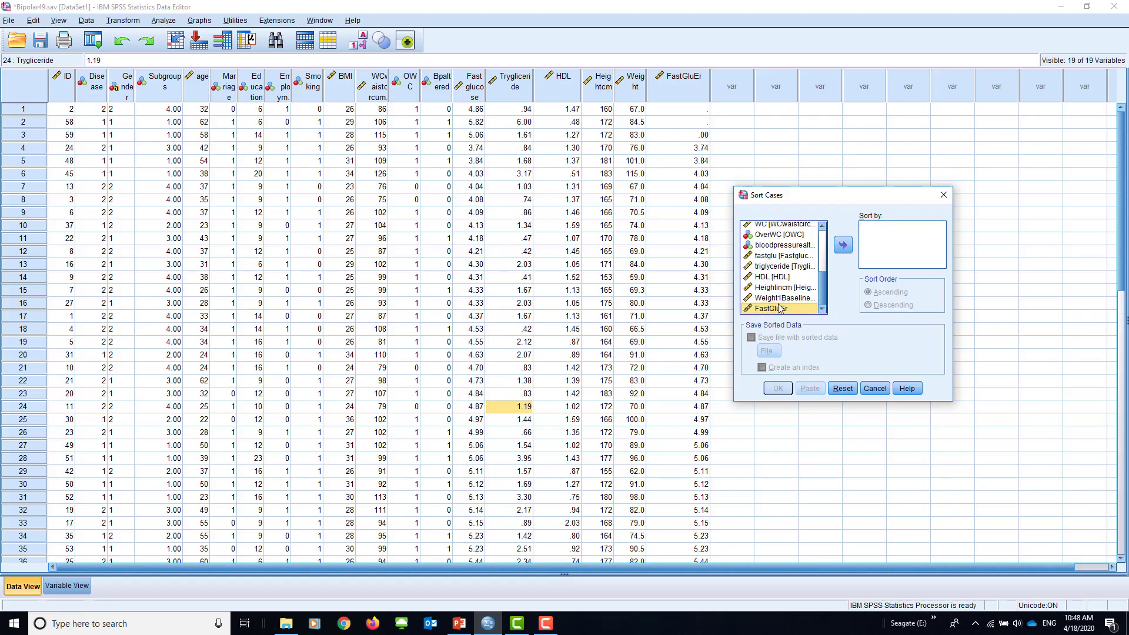
pyautogui.click(843, 246)
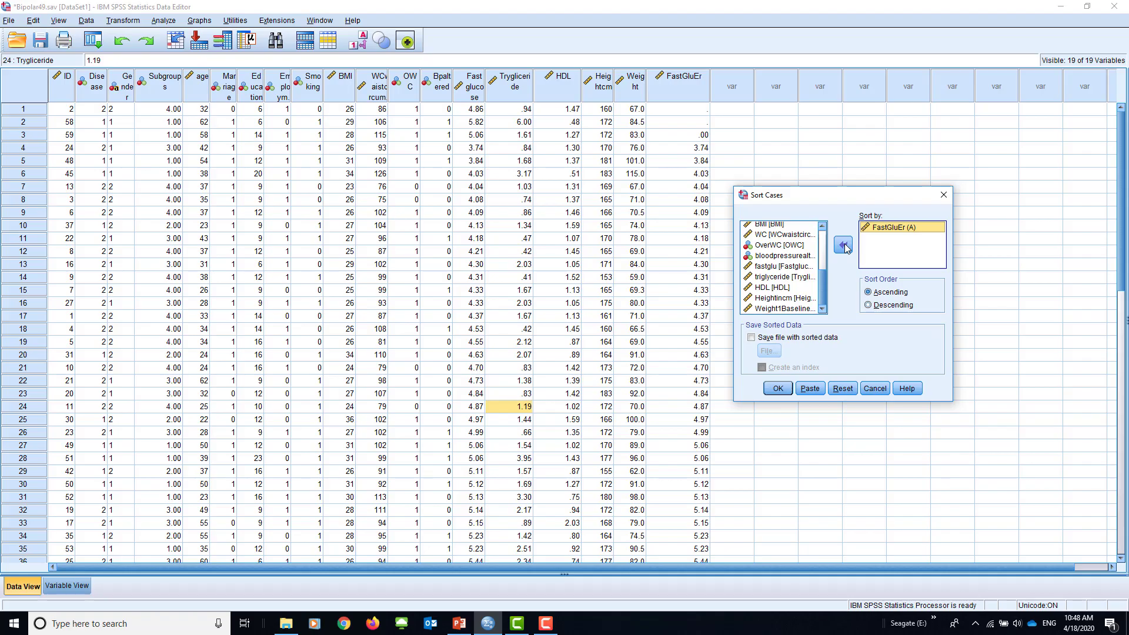
pyautogui.click(778, 389)
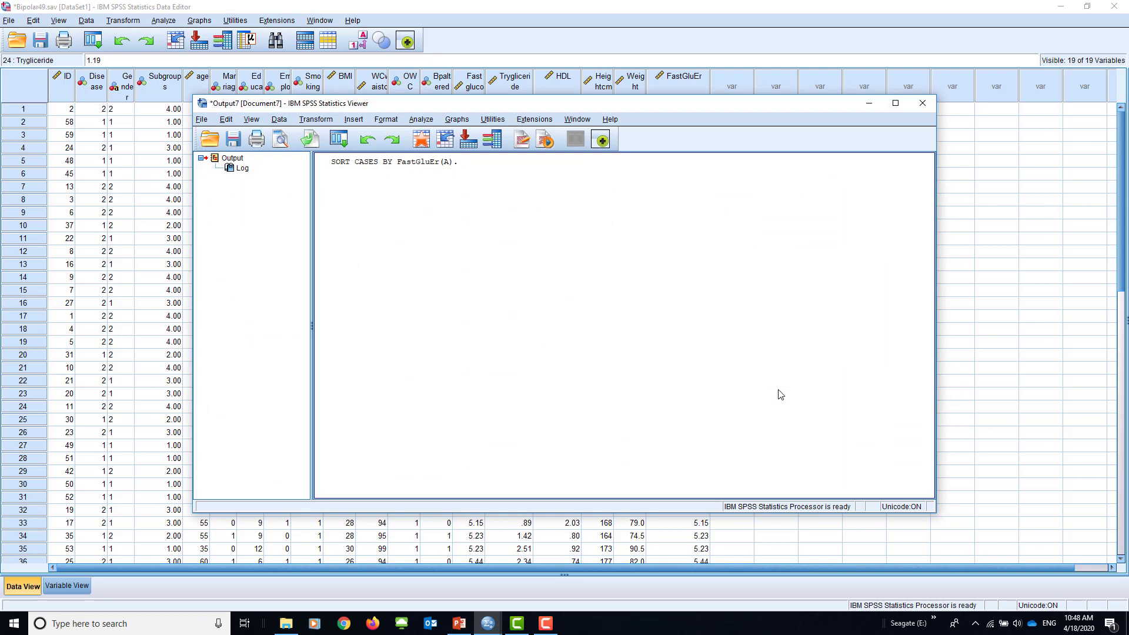
# Return to the data sheet and select the whole FastGluEr column to inspect its sorted values
pyautogui.click(1060, 254)
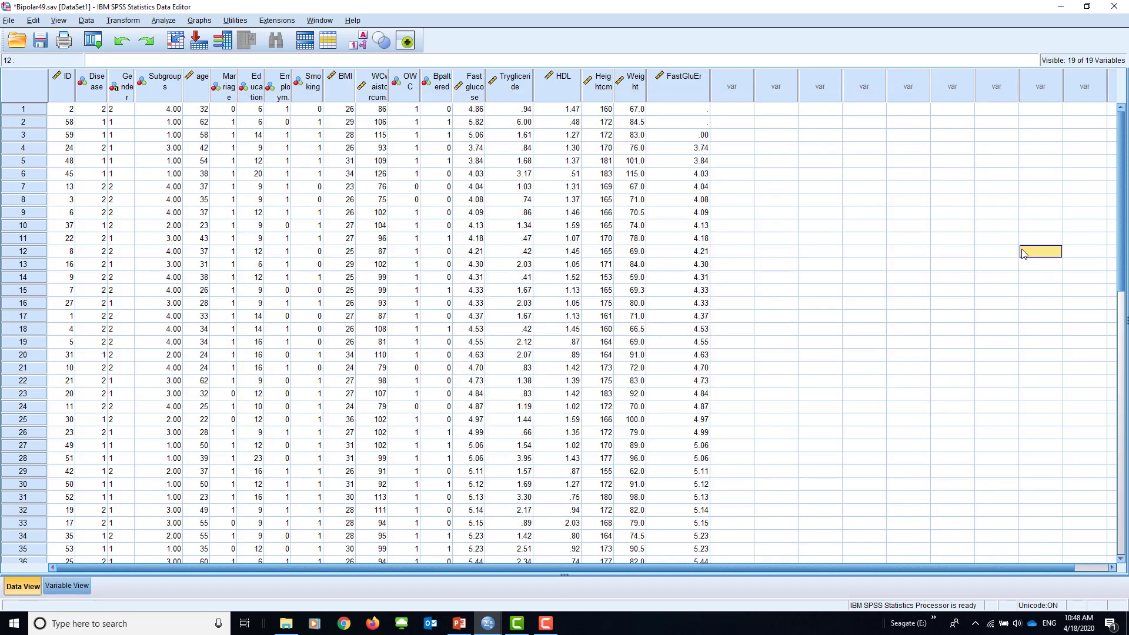
pyautogui.click(684, 78)
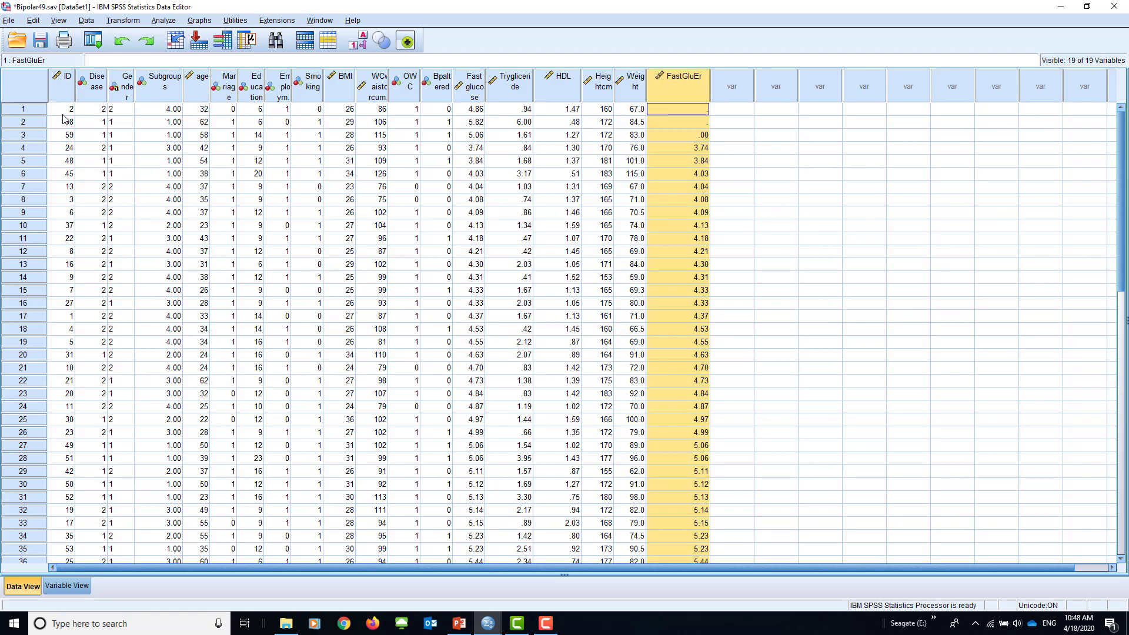
# Highlight rows 1 and 2 and row 3 of the sorted data to examine the cases with suspicious FastGluEr values
pyautogui.moveTo(35, 114); pyautogui.dragTo(34, 125)
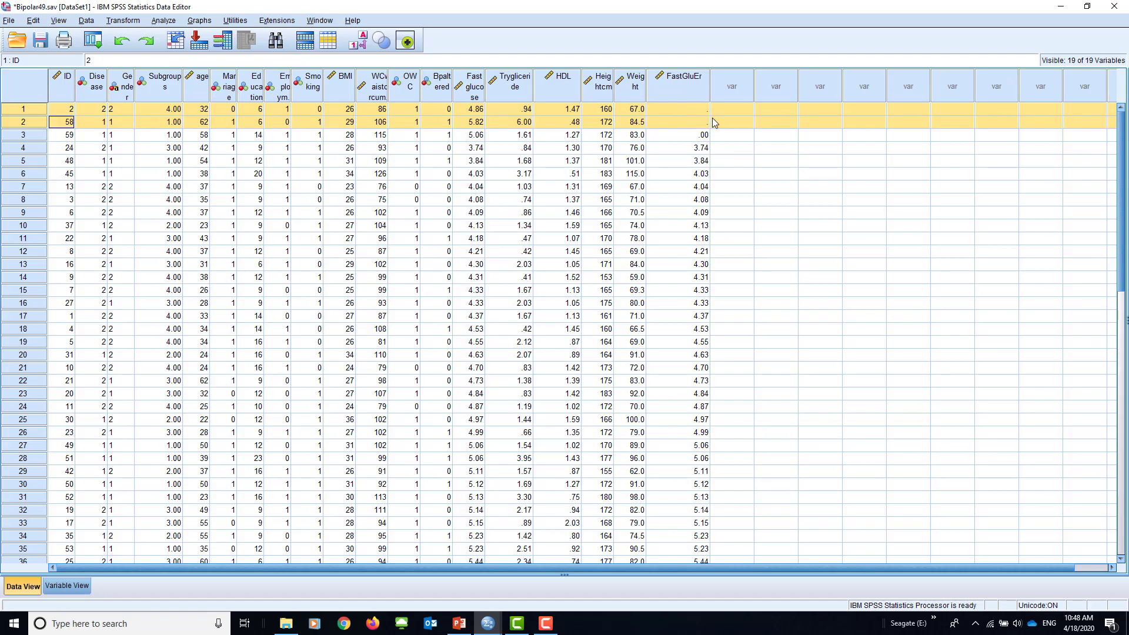
pyautogui.click(700, 135)
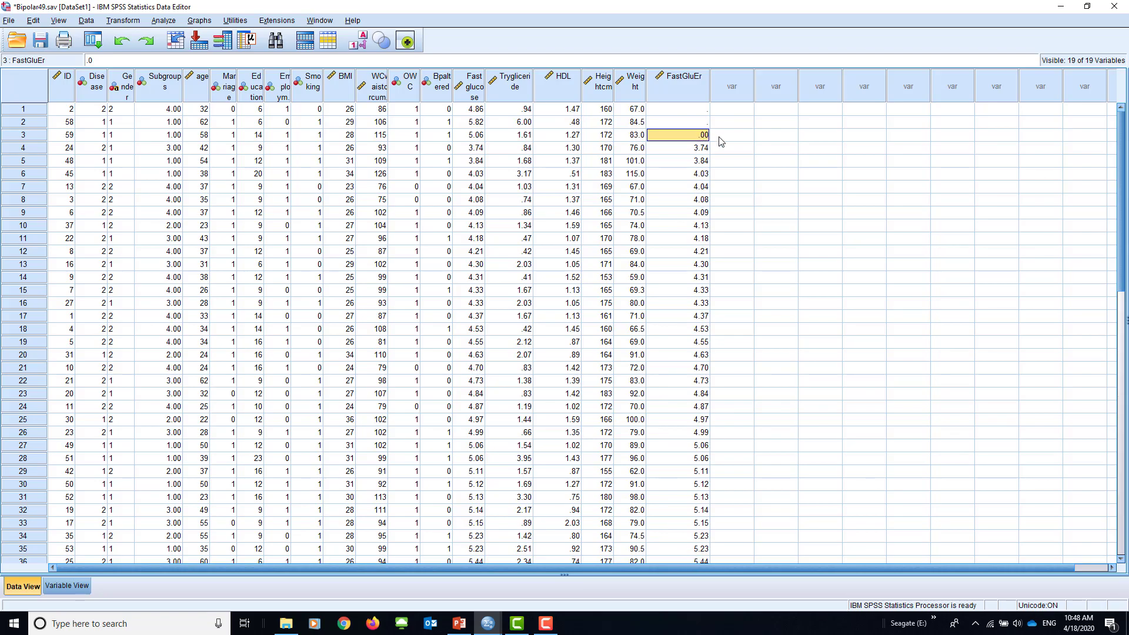
pyautogui.click(17, 137)
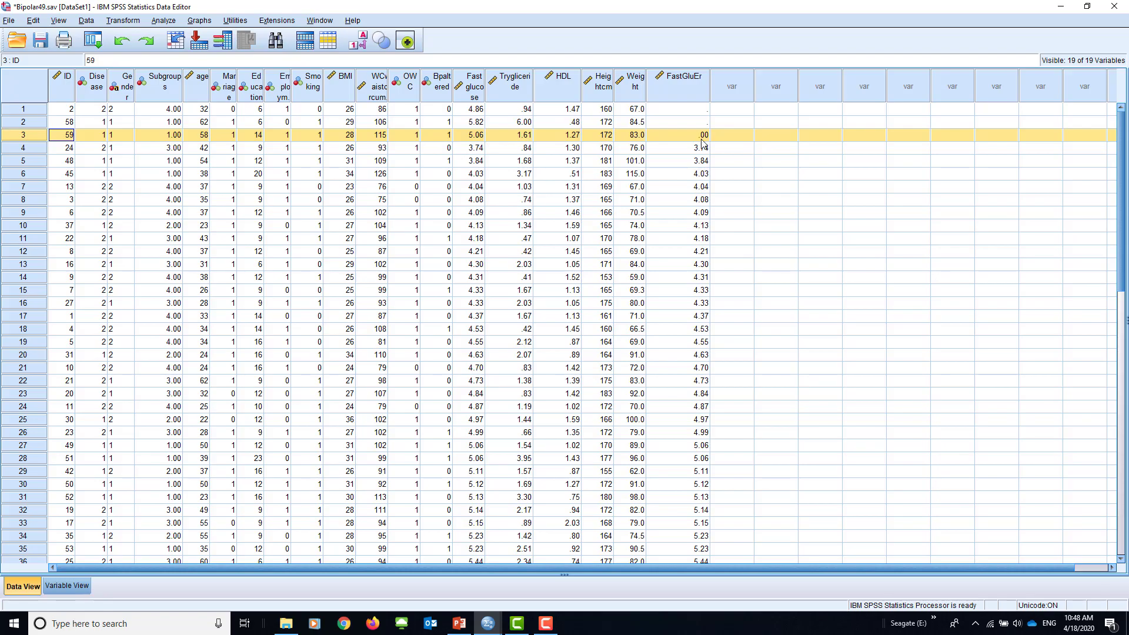
# Close the Bipolar49 data file and its output, discarding both the output contents and the dataset changes
pyautogui.click(1114, 6)
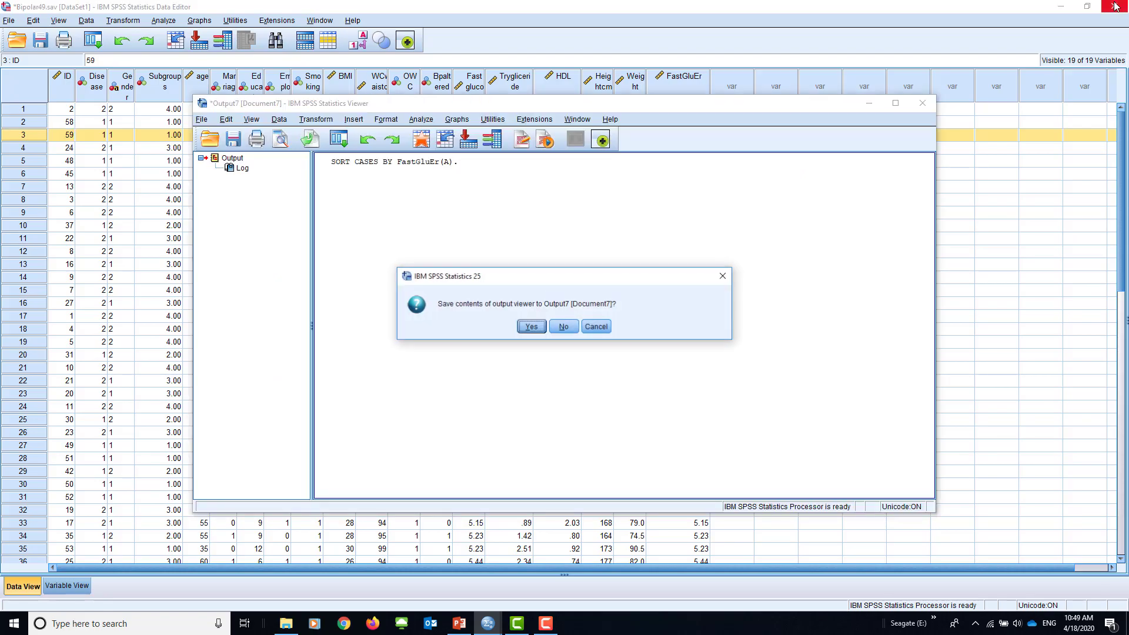
pyautogui.click(566, 330)
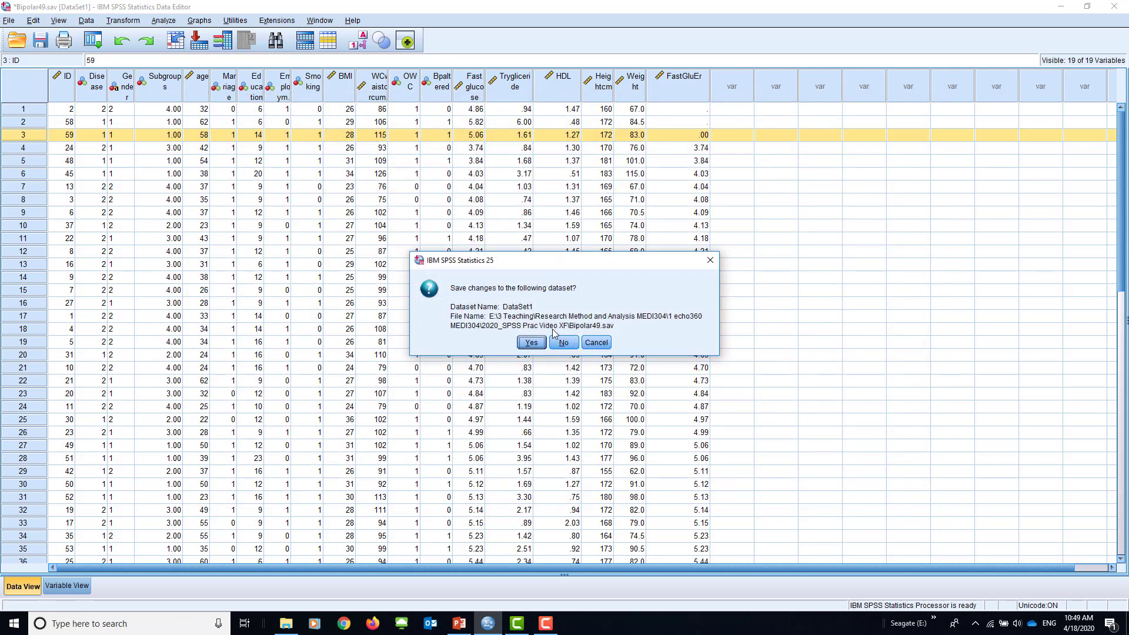
pyautogui.click(563, 344)
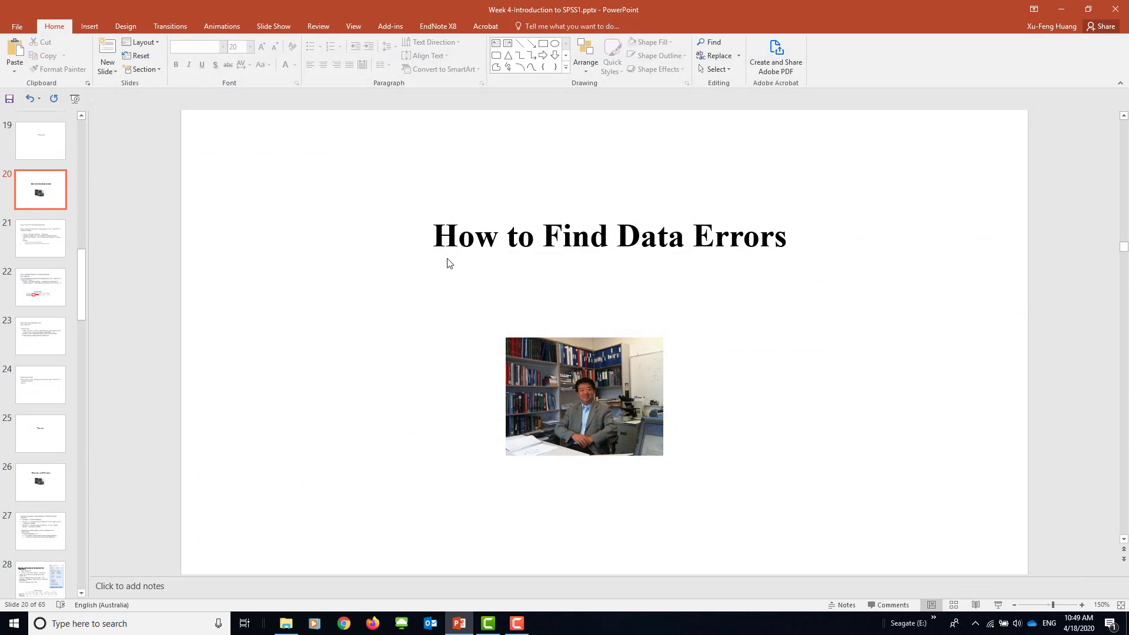
# Start the PowerPoint slide show at "How to Find Data Errors" and advance to the slide on using Descriptive Statistics for checking data errors
pyautogui.click(997, 605)
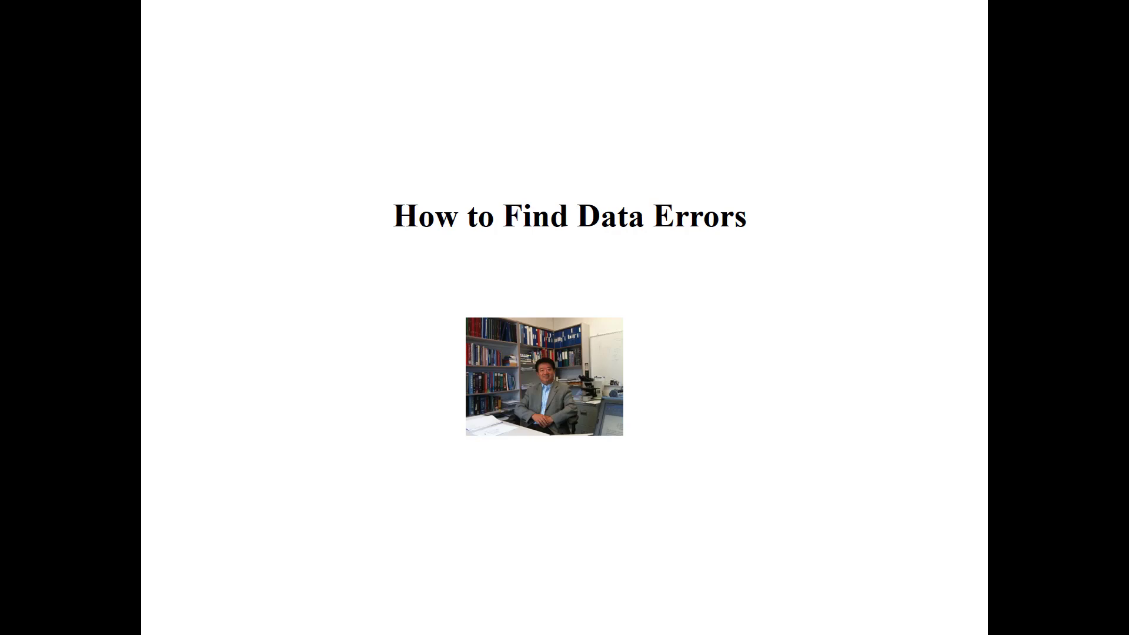
pyautogui.press('Right')
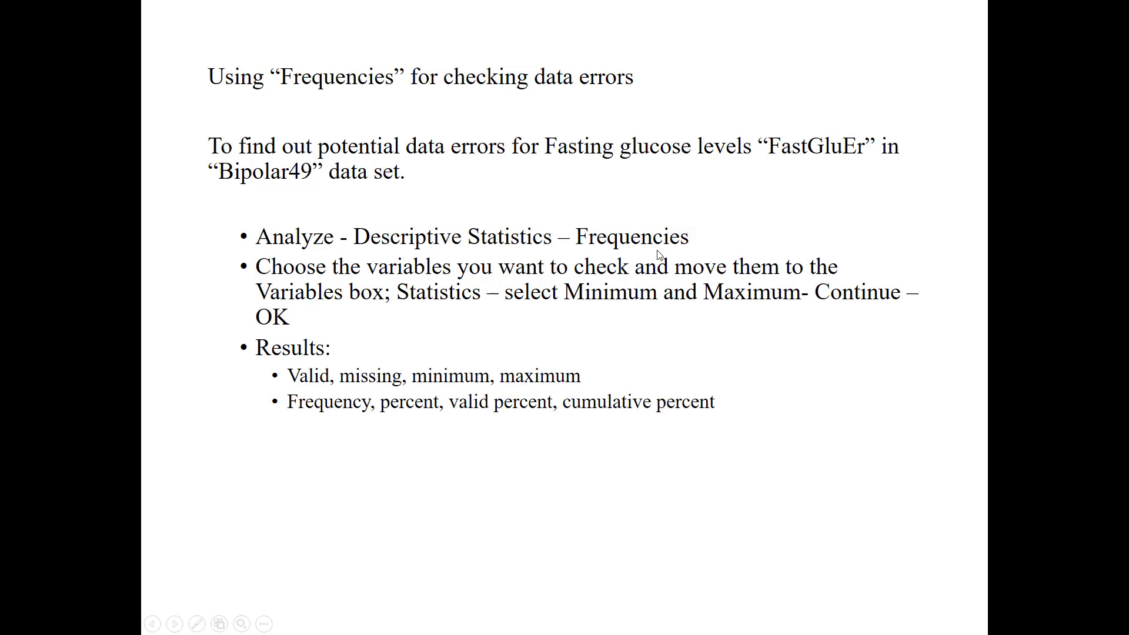
pyautogui.click(503, 324)
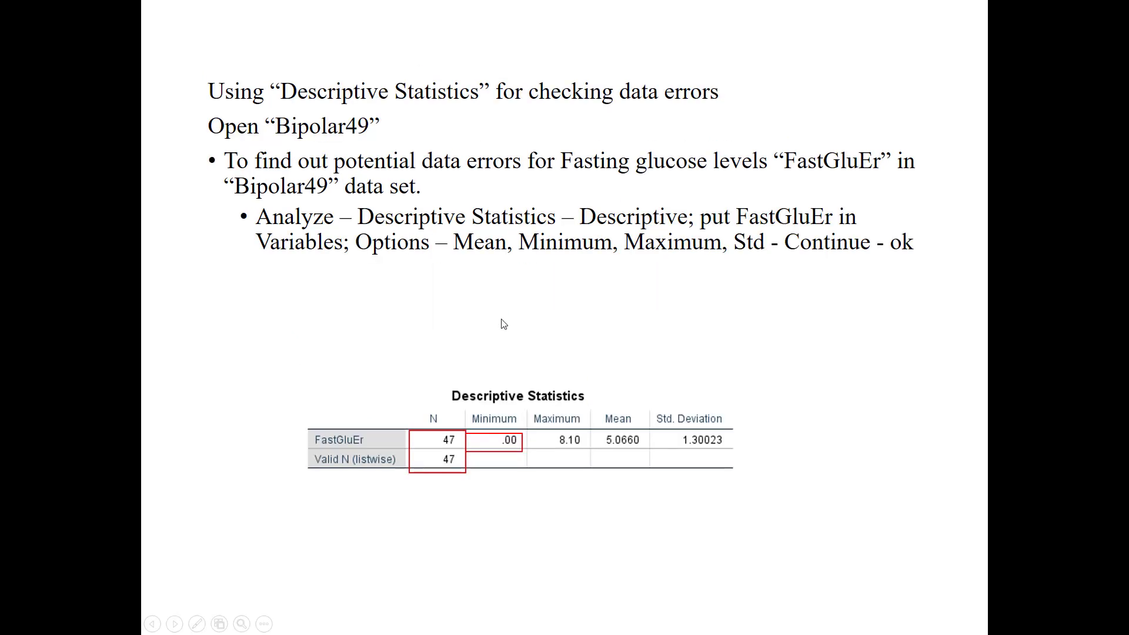